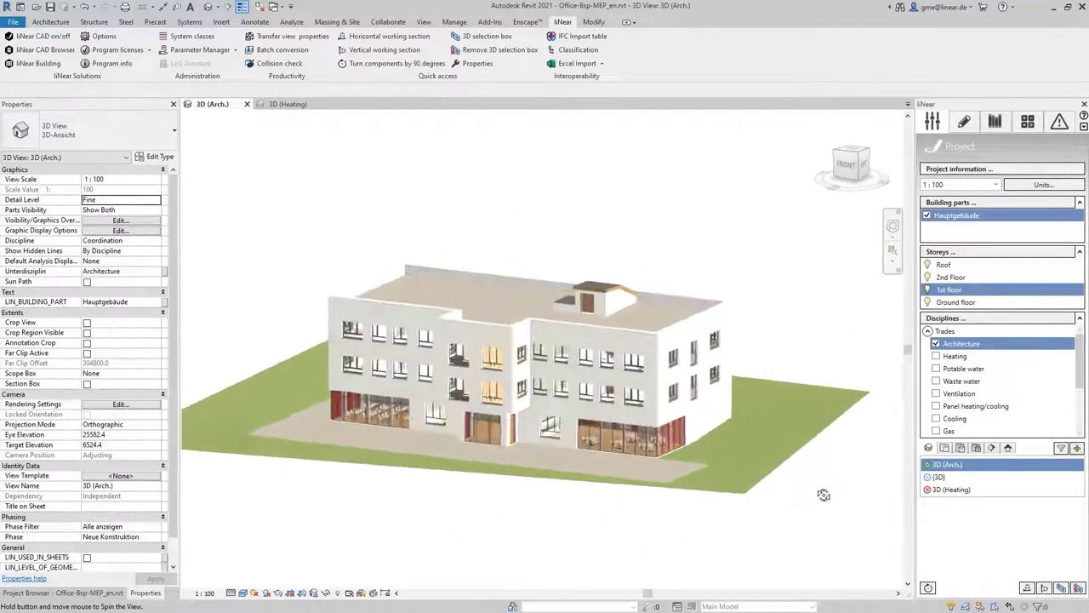
- Zoom the 3D (Arch.) view, check liNear's Building detection page, then return to the project overview
scroll(577, 431, "up", 3)
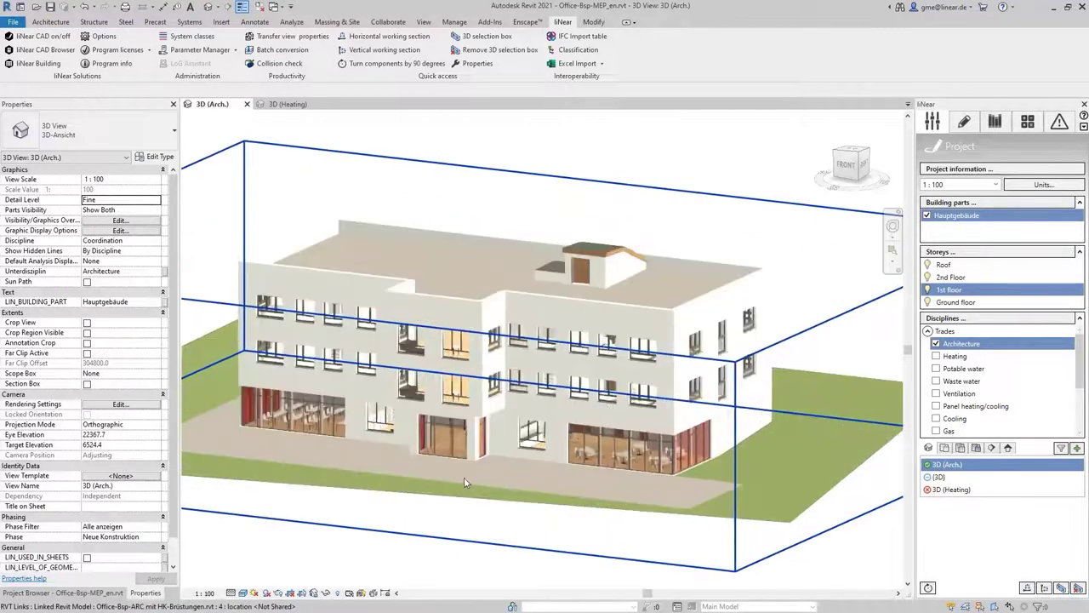
left_click(1027, 122)
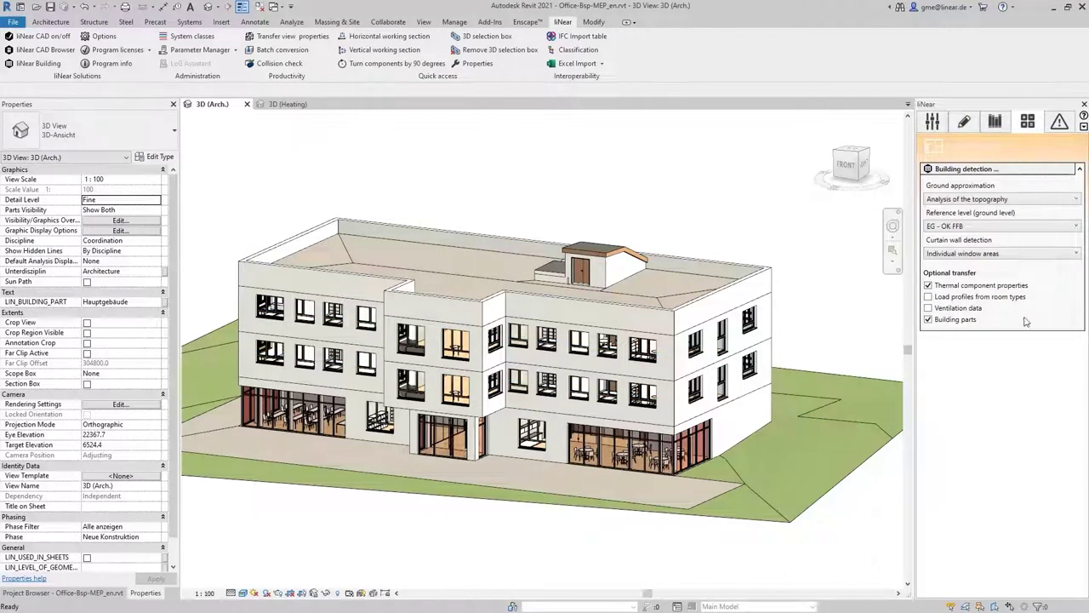
left_click(932, 124)
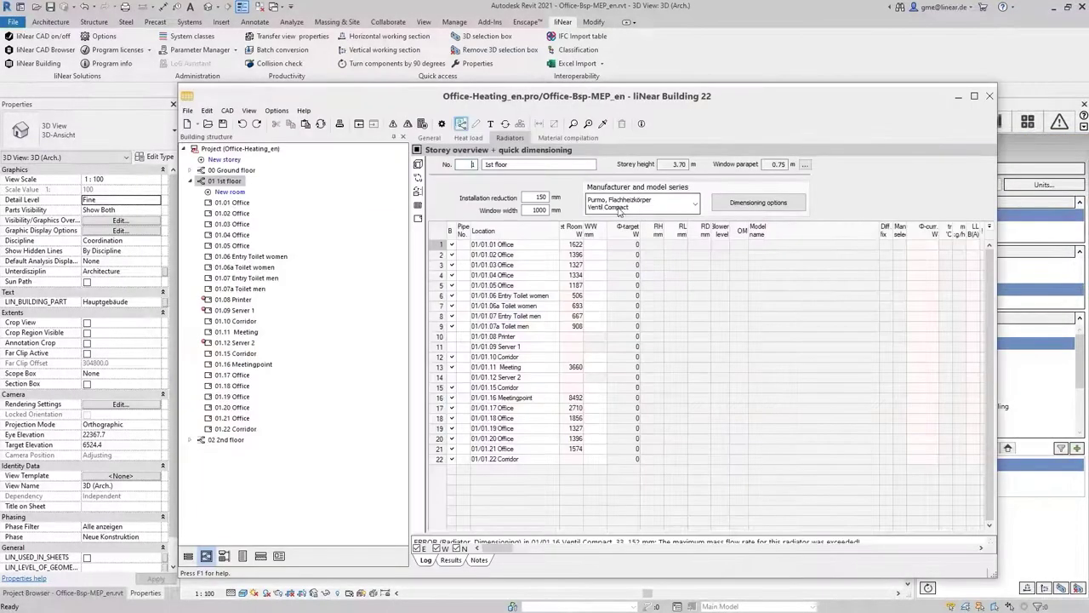
- Switch Revit to the 3D (Heating) view and auto-dimension radiators for all 1st floor rooms
left_click(705, 19)
left_click(293, 105)
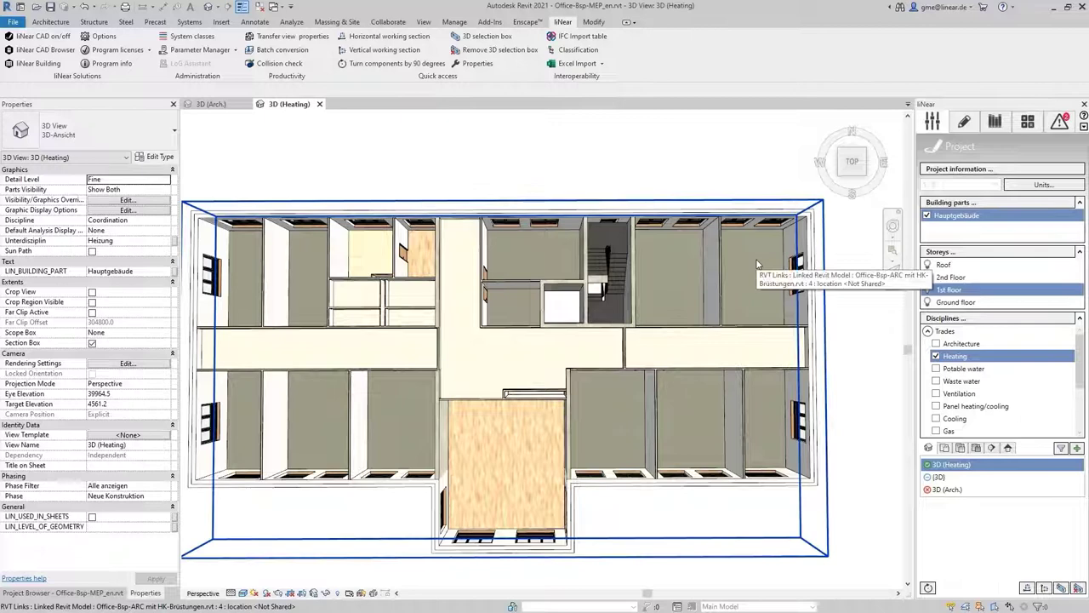
key("alt+Tab")
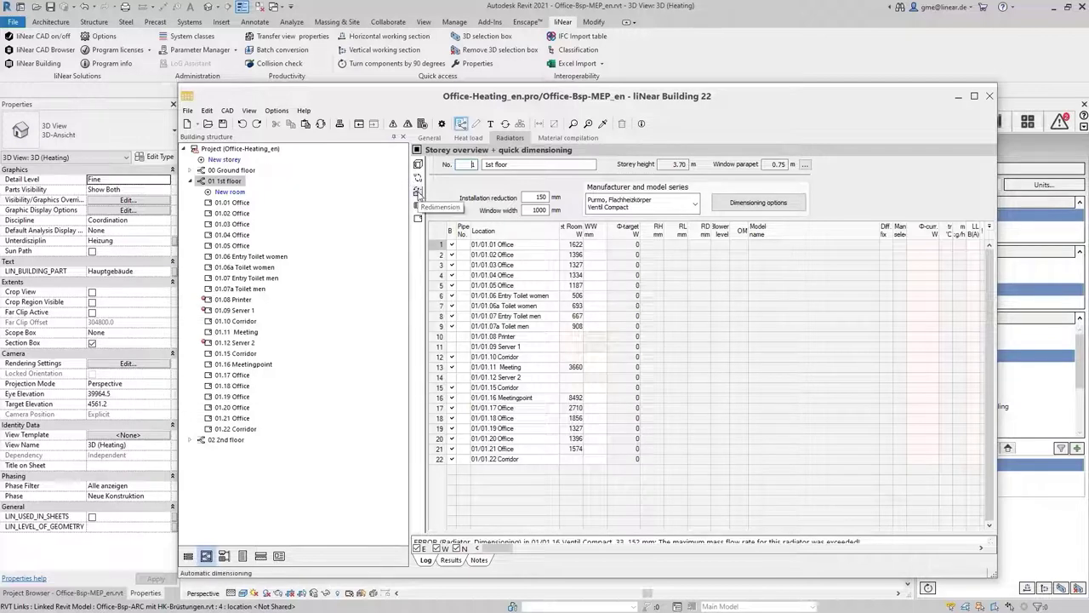
left_click(418, 192)
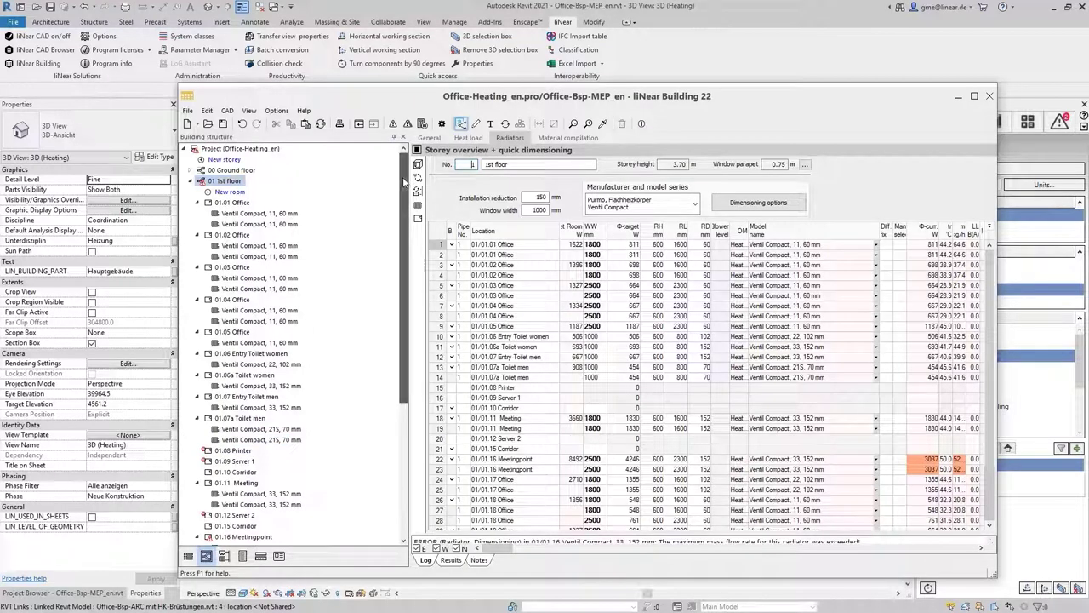
mouse_move(406, 181)
left_mouse_down()
mouse_move(400, 229)
mouse_move(402, 182)
left_mouse_up()
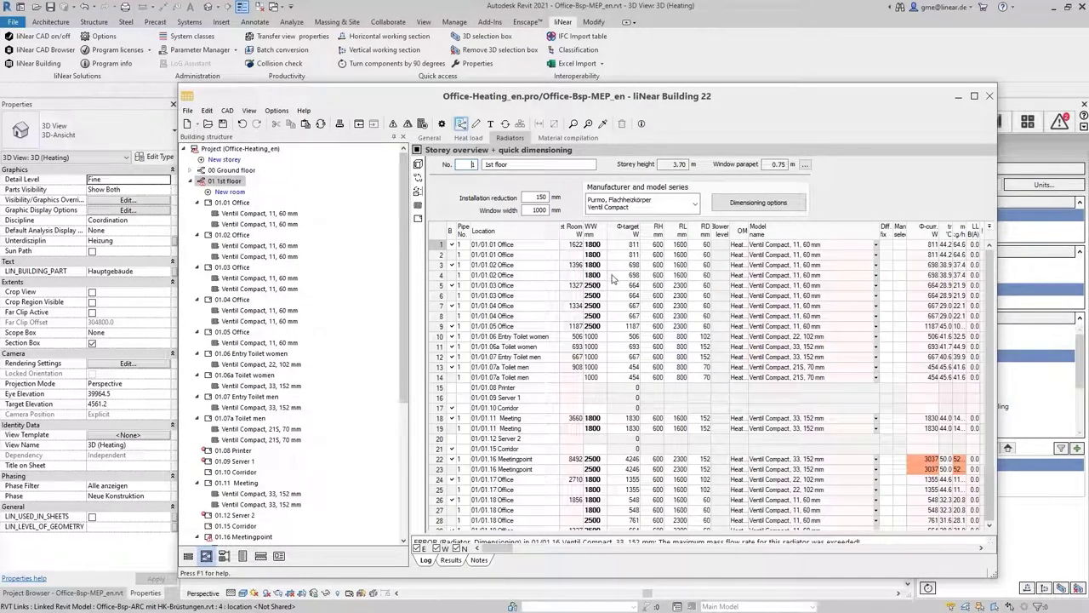
scroll(769, 329, "down", 4)
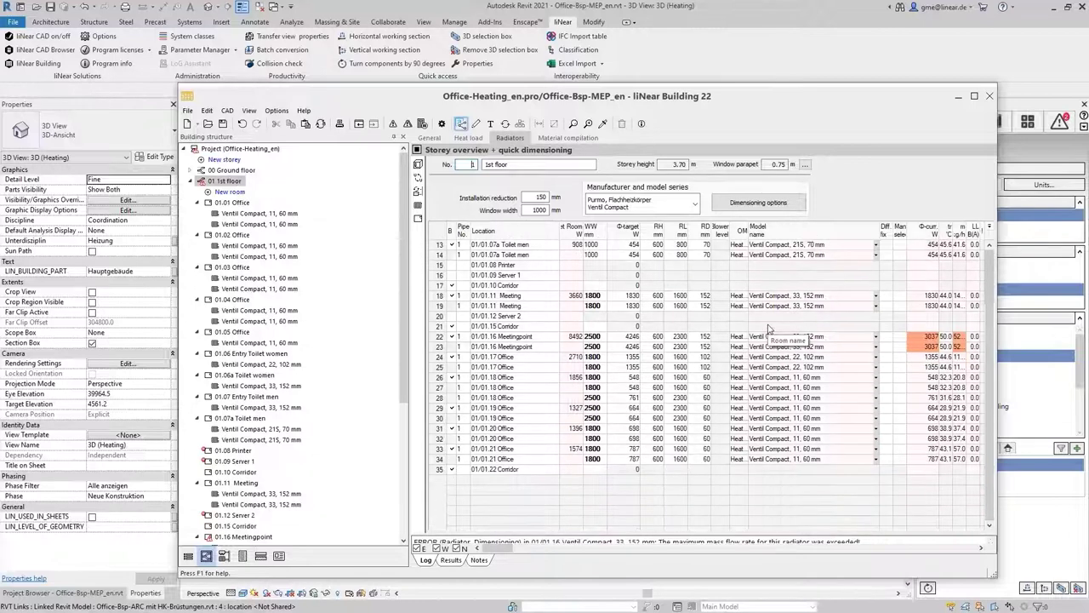
scroll(769, 328, "up", 4)
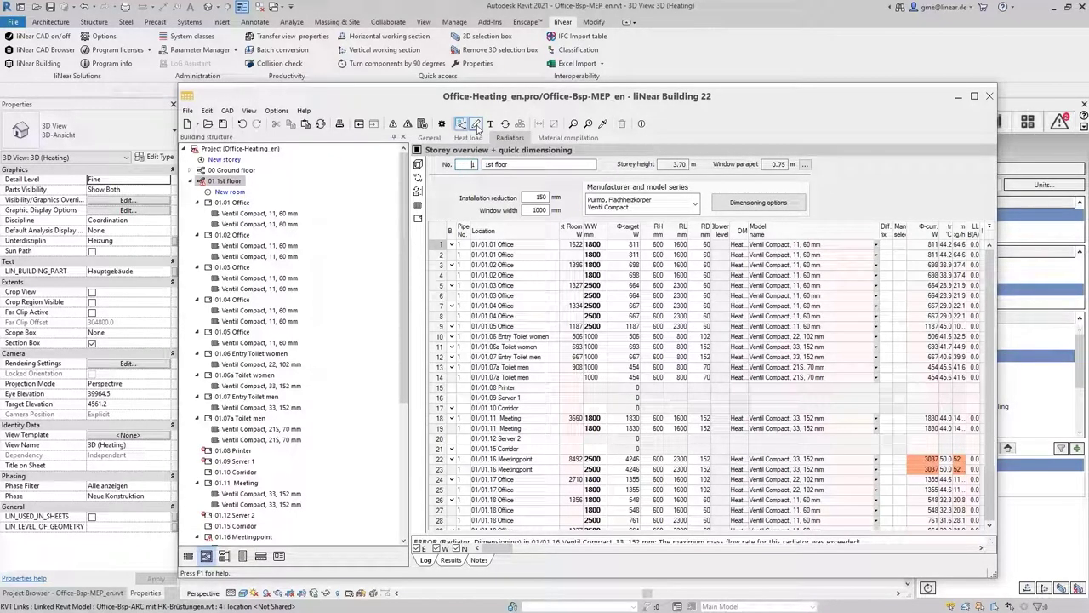
- Insert the dimensioned radiators into Revit using 'Automatically place below the window'
left_click(476, 125)
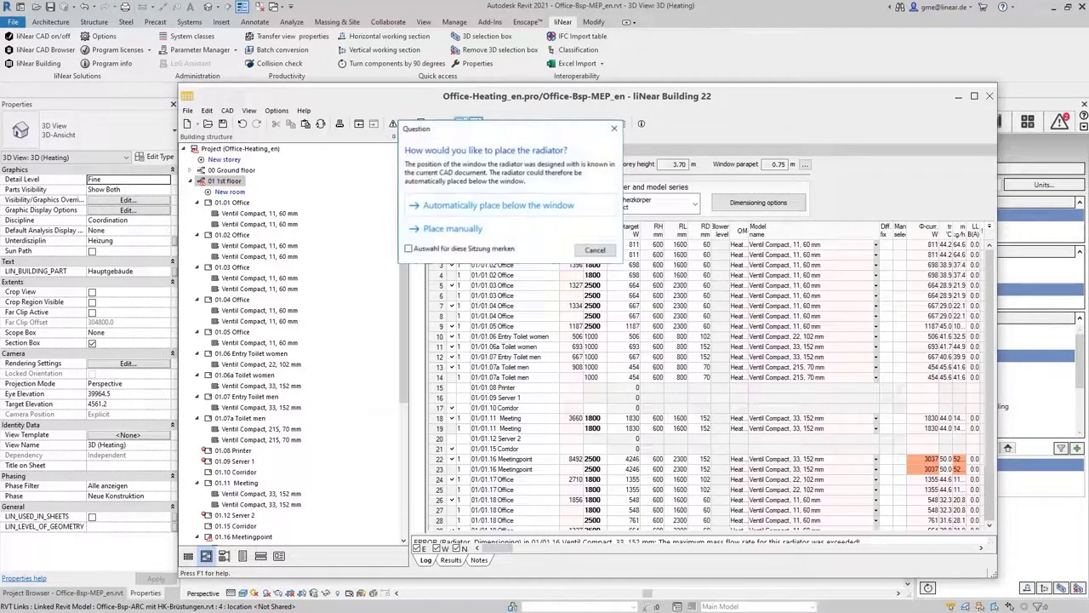
left_click(458, 209)
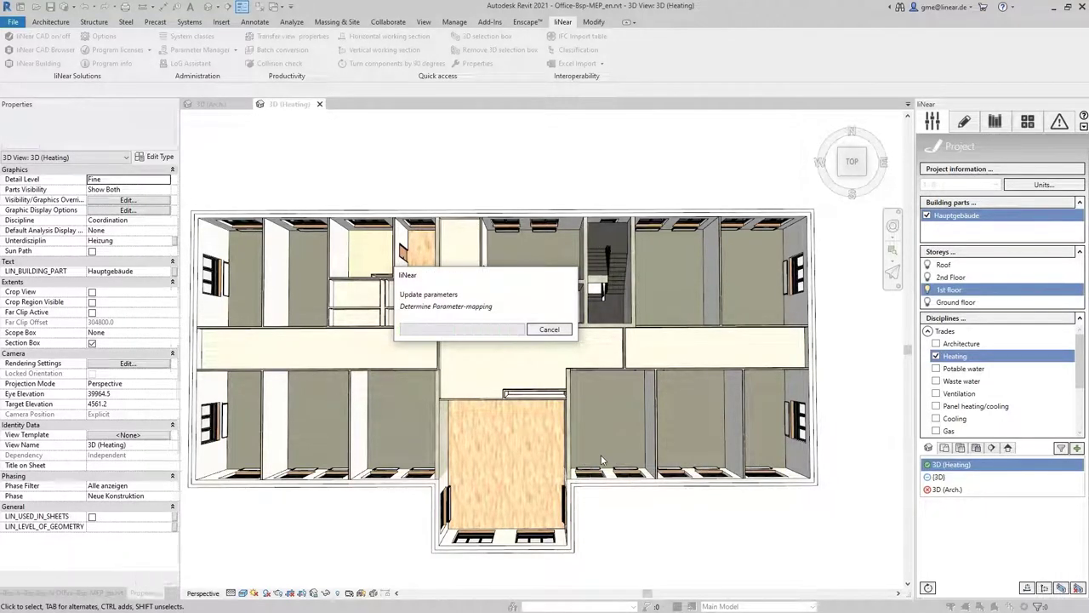
- Zoom and orbit the 3D (Heating) view to face the office window wall with the new radiators
scroll(672, 245, "up", 4)
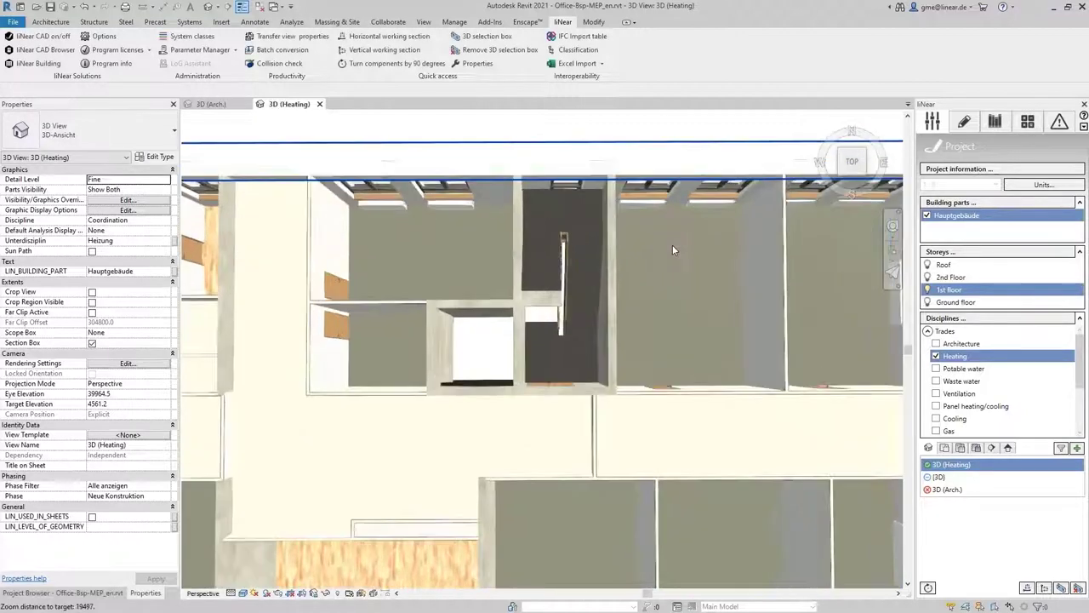
middle_click_drag(677, 434, 599, 343, "shift")
scroll(599, 343, "up", 3)
middle_click_drag(451, 315, 511, 369, "shift")
scroll(505, 369, "up", 2)
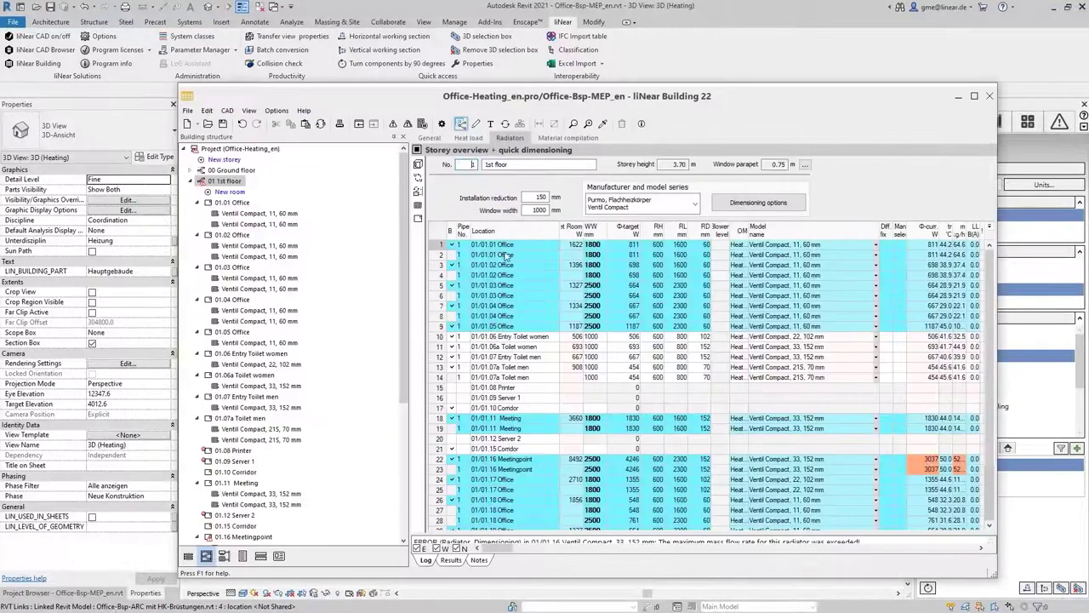
scroll(766, 417, "down", 4)
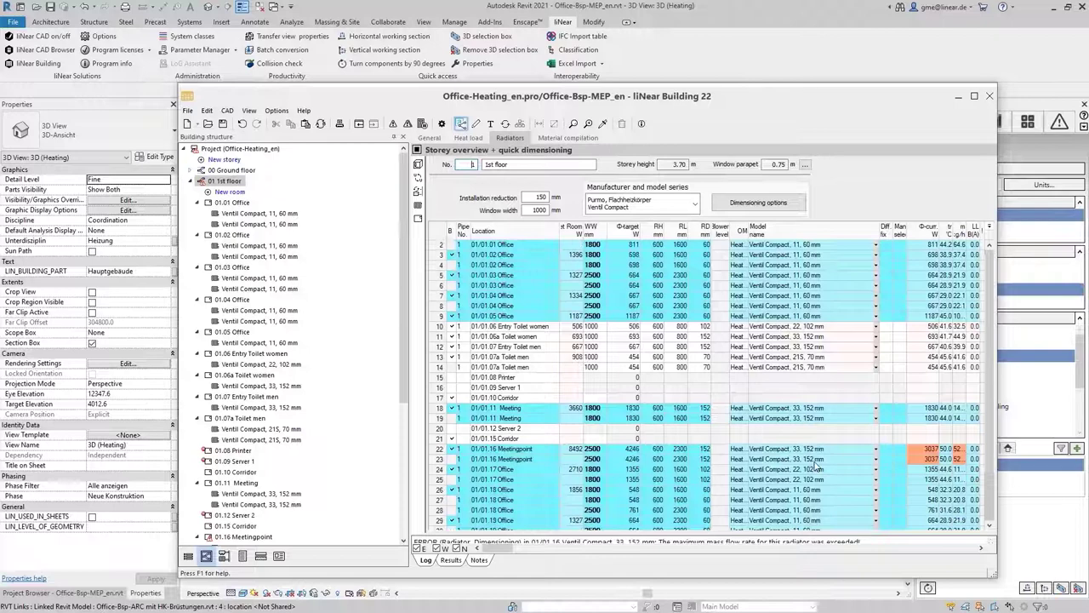
- Select the radiators under the office 01.17 windows to confirm they are Ventil Compact 22, 102 mm
scroll(766, 417, "up", 4)
left_click(836, 41)
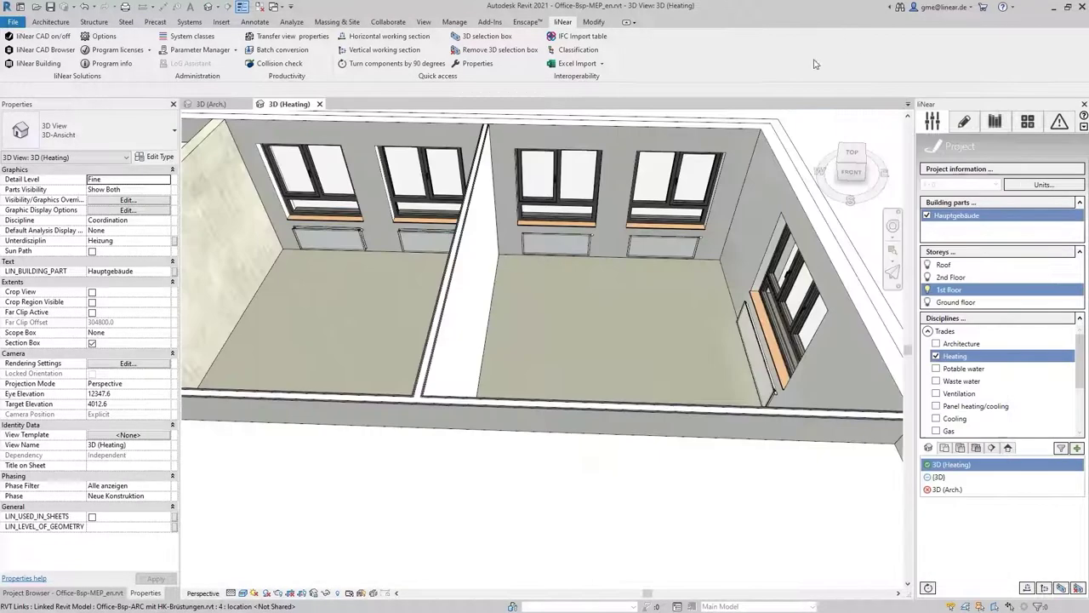
left_click(338, 247)
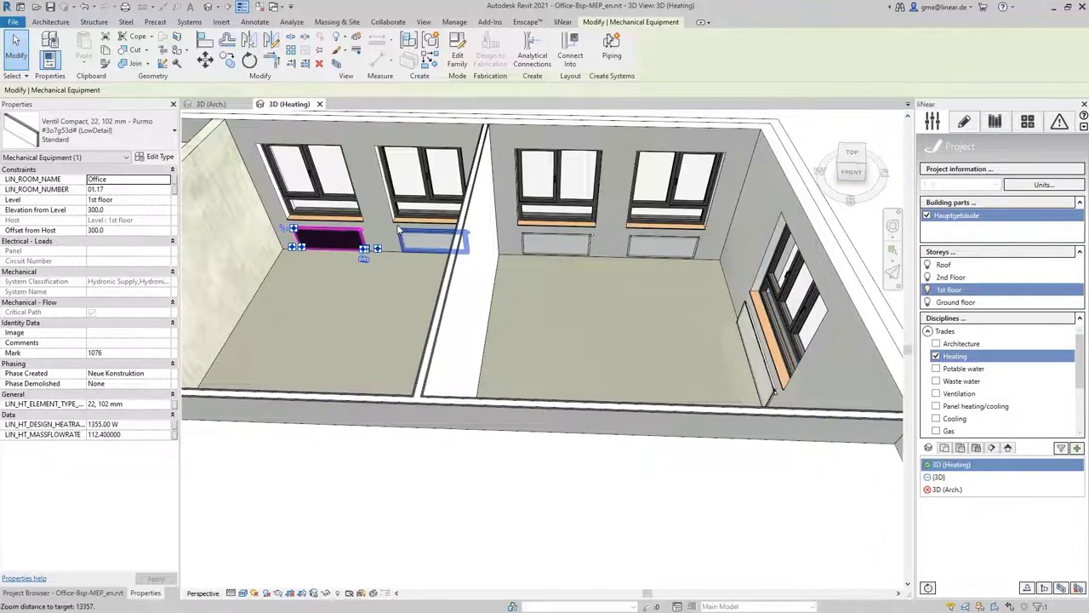
middle_click_drag(397, 231, 431, 236, "shift")
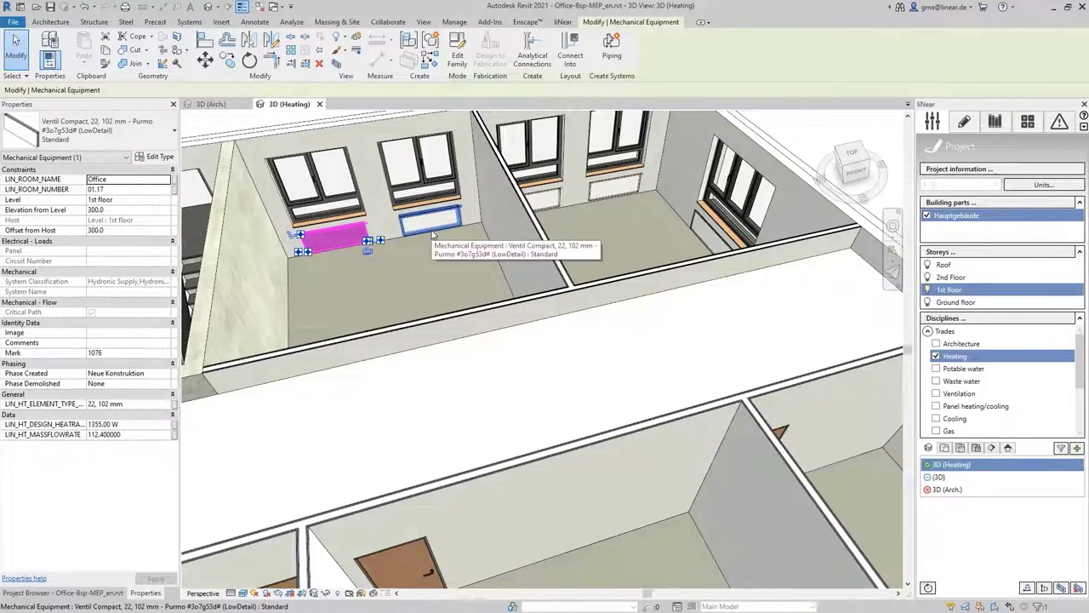
left_click(432, 236)
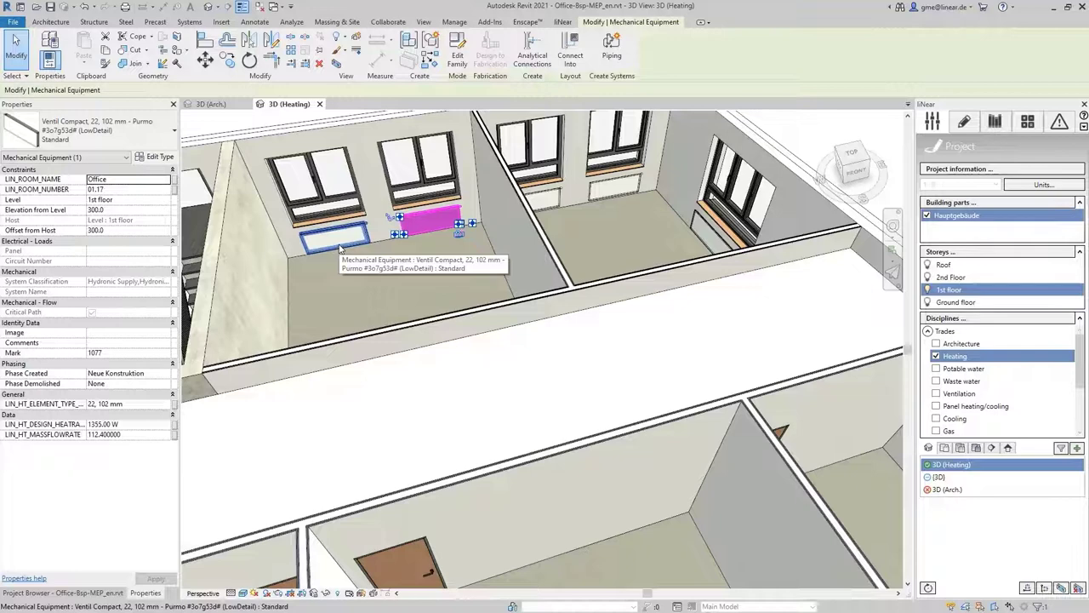
left_click(339, 247)
middle_click_drag(420, 406, 439, 332, "shift")
scroll(449, 230, "up", 3)
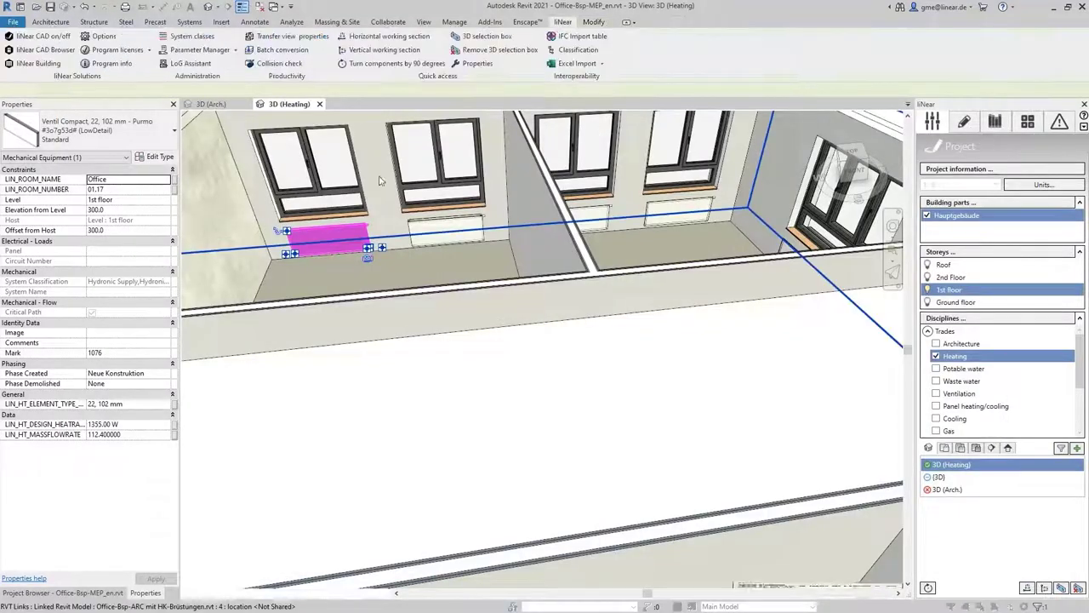
- Pick an office radiator and set both radiators' connection to 'links, Vorlauf rechts, Rücklauf links'
left_click(392, 63)
left_click(348, 241)
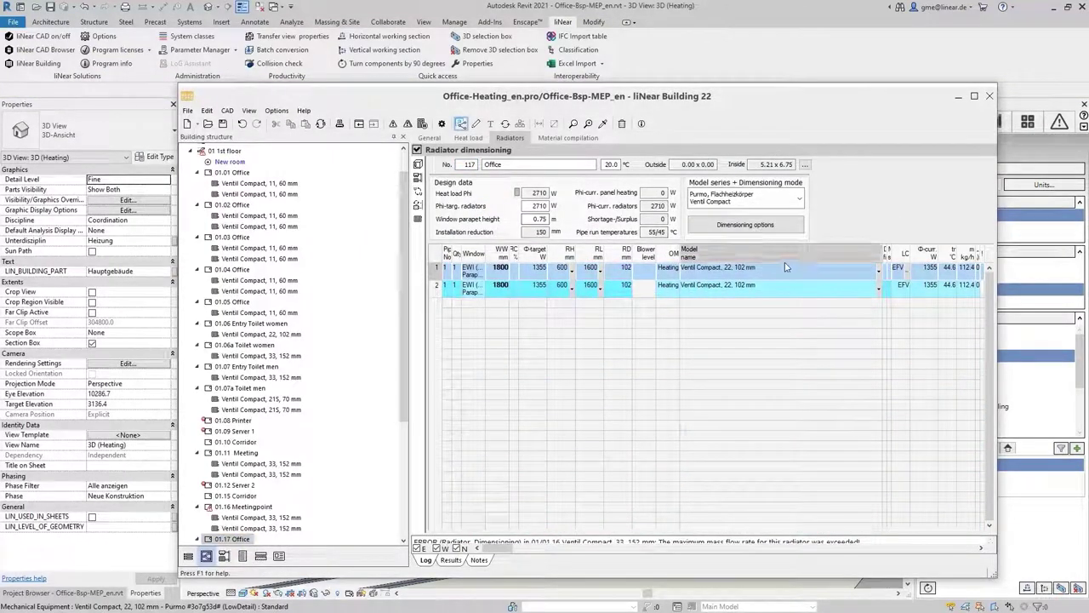
double_click(895, 269)
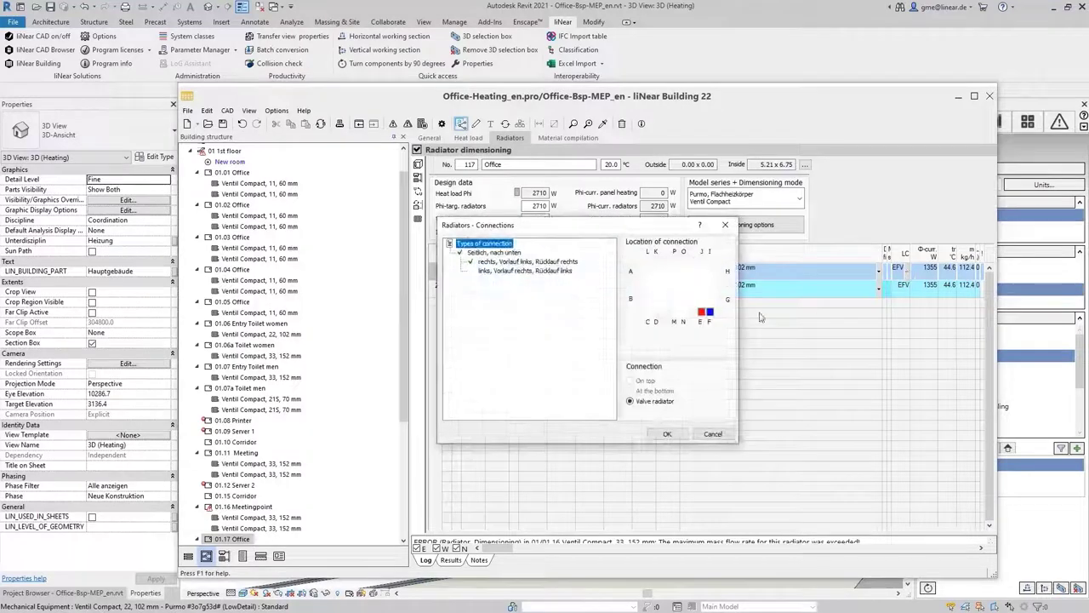
left_click(488, 271)
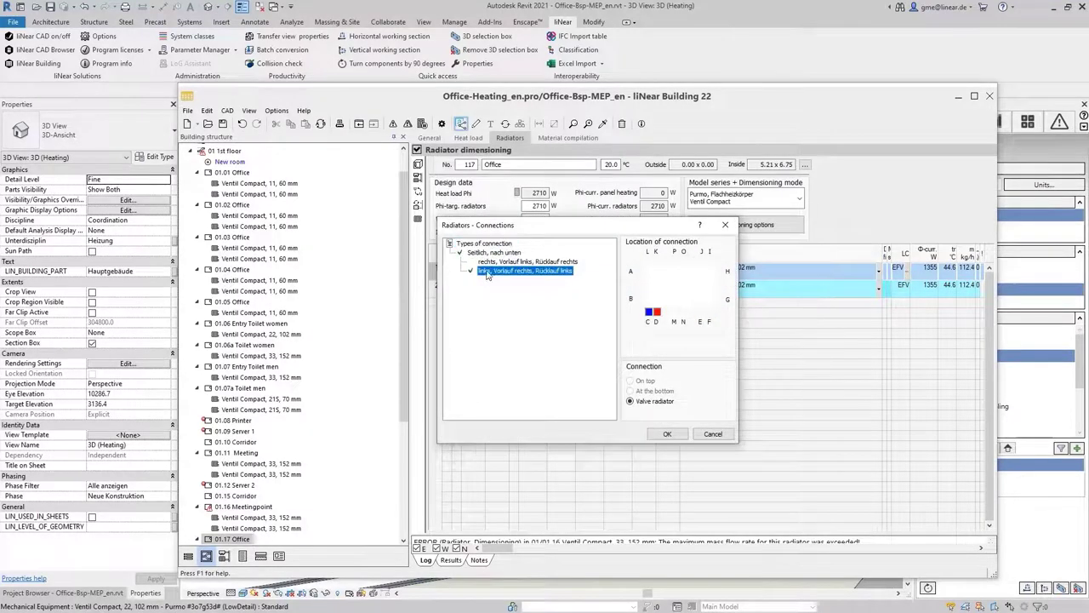
left_click(667, 434)
double_click(905, 289)
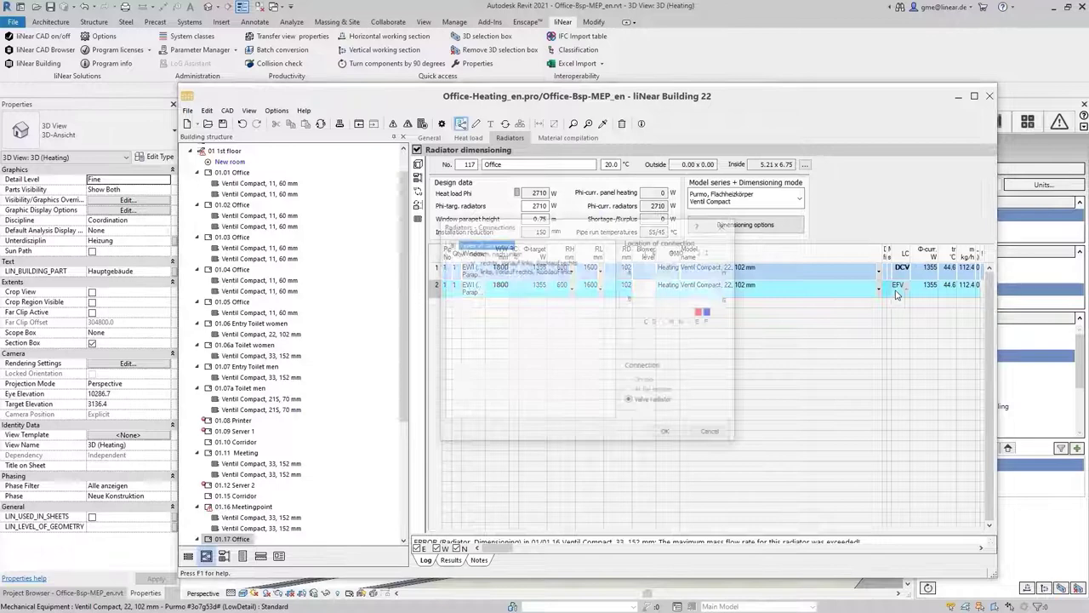
left_click(511, 271)
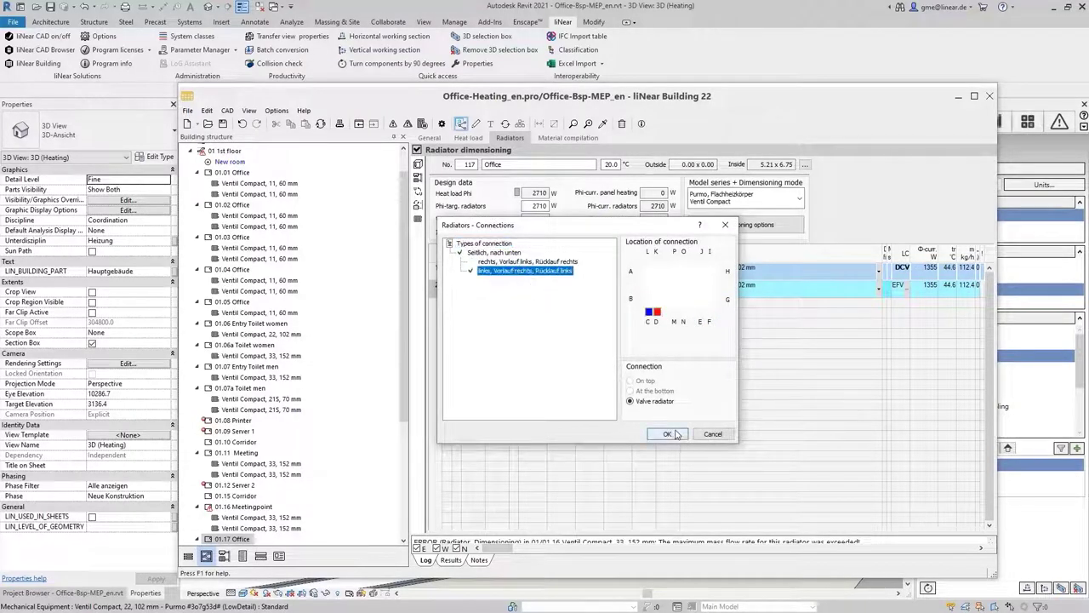
left_click(668, 434)
- Restrict the update to 'Office' only and untick Update room data from CAD
left_click(505, 124)
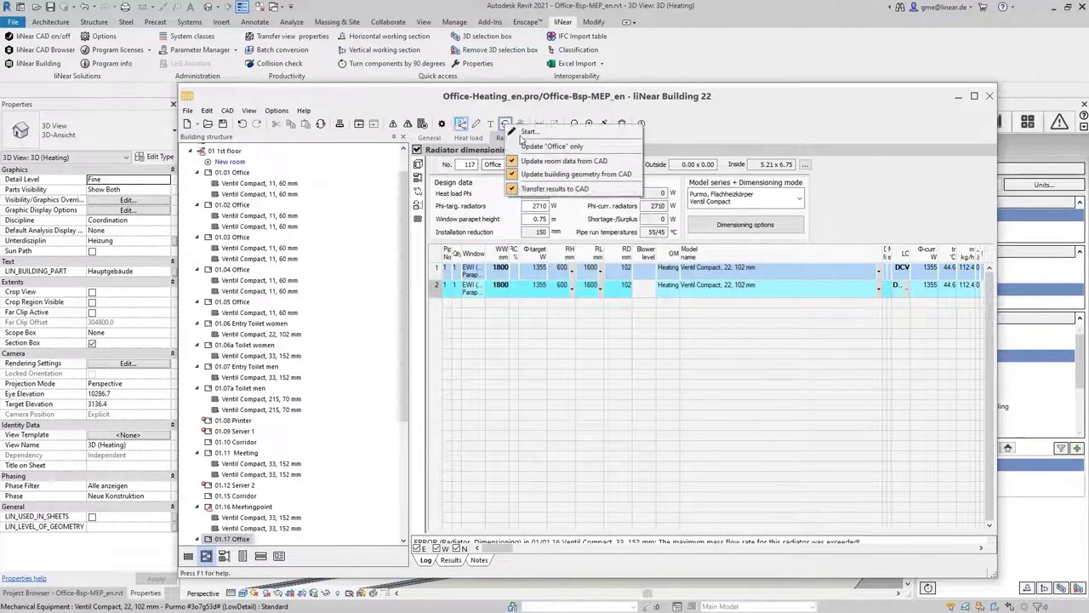
left_click(548, 149)
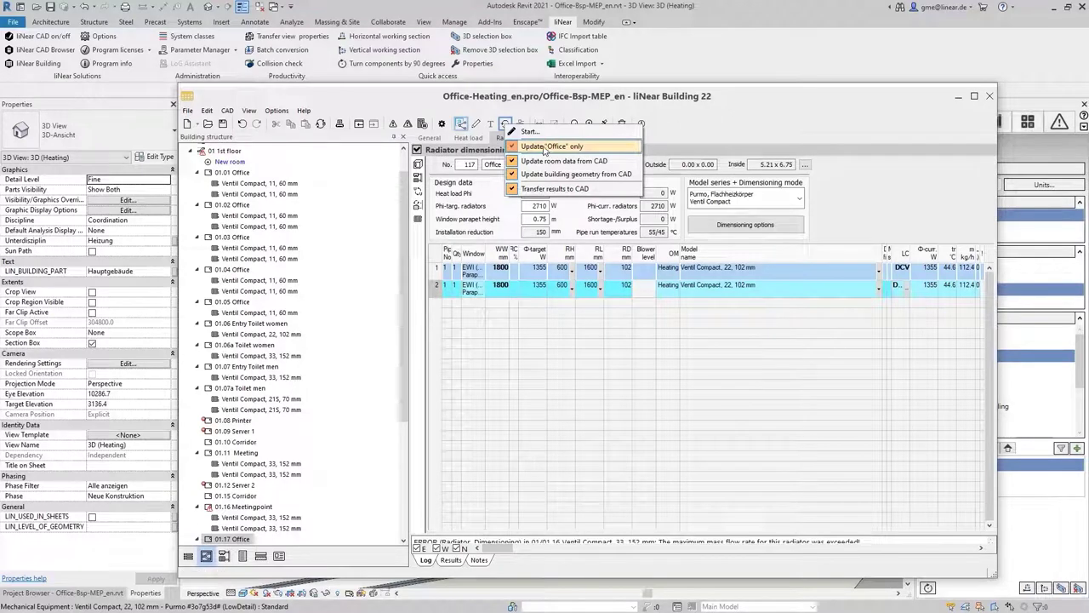
left_click(560, 162)
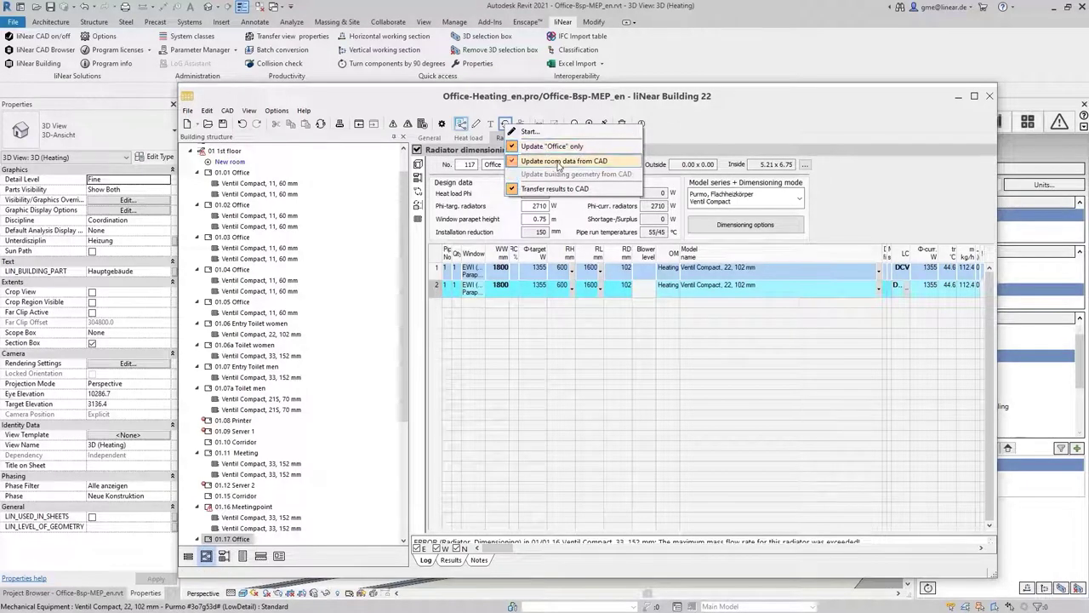
- Transfer the office connection update to Revit, then show the 1st floor manufacturer list
left_click(530, 132)
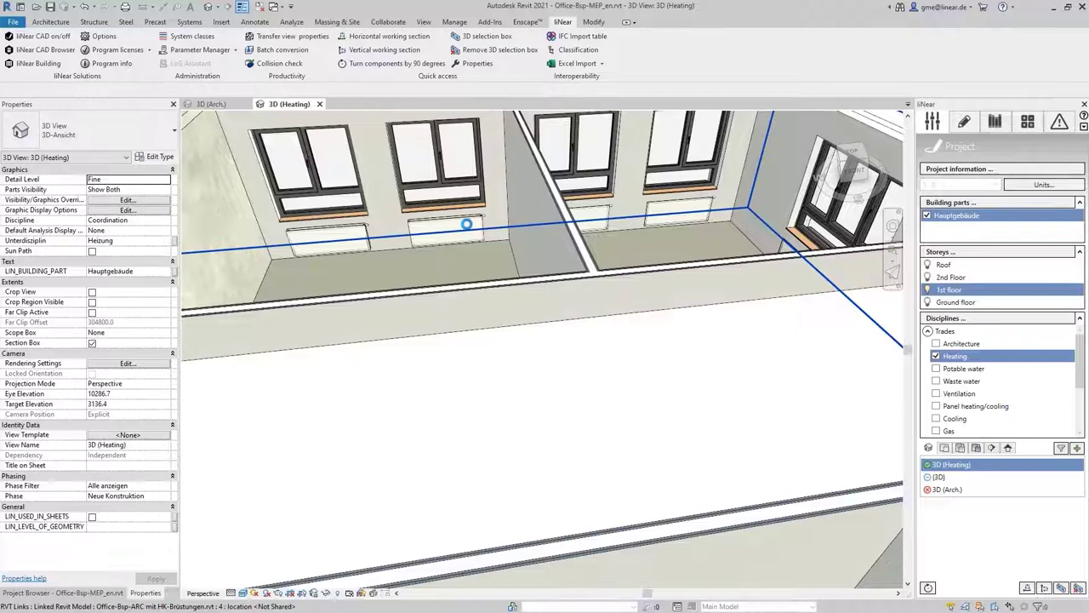
scroll(270, 241, "up", 2)
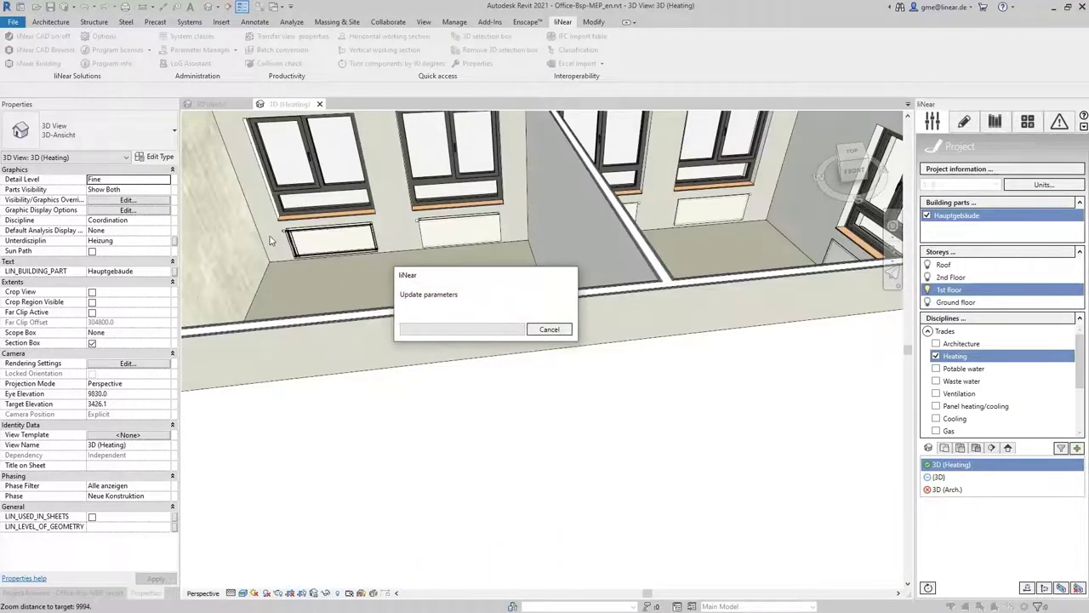
scroll(281, 243, "up", 2)
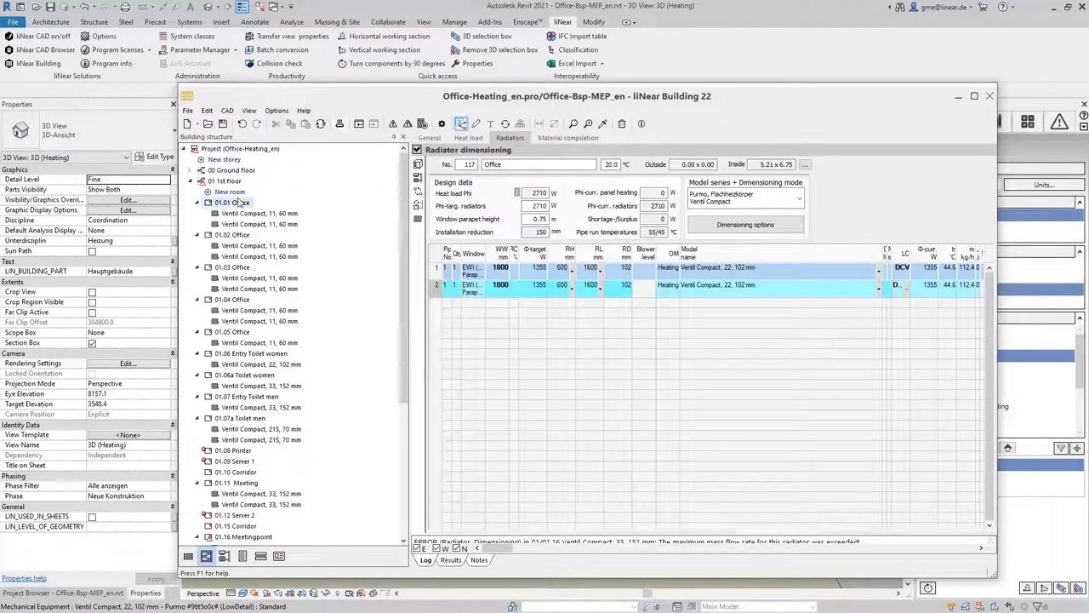
left_click(224, 180)
left_click(654, 206)
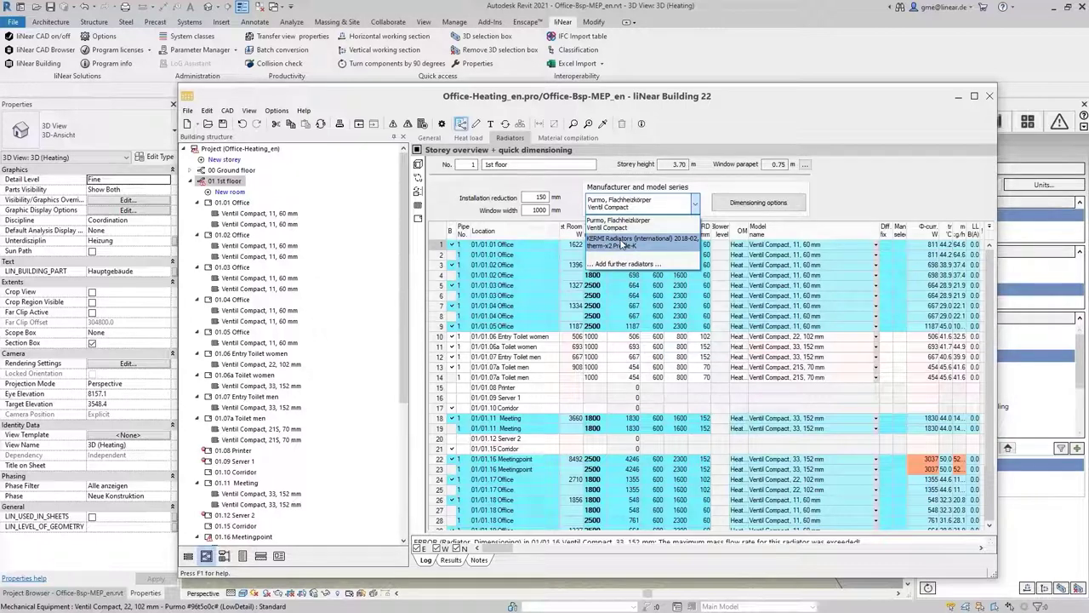
- Swap the 1st floor radiators to KERMI therm-x2 Profile-K, replacing every radiator of the series
left_click(623, 245)
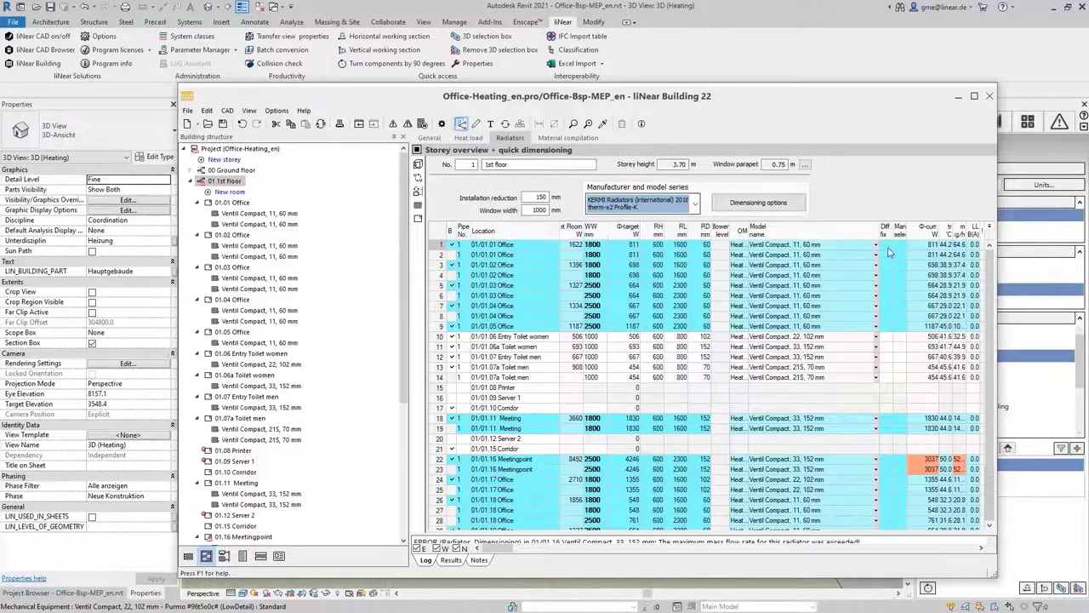
left_click(877, 245)
left_click(749, 262)
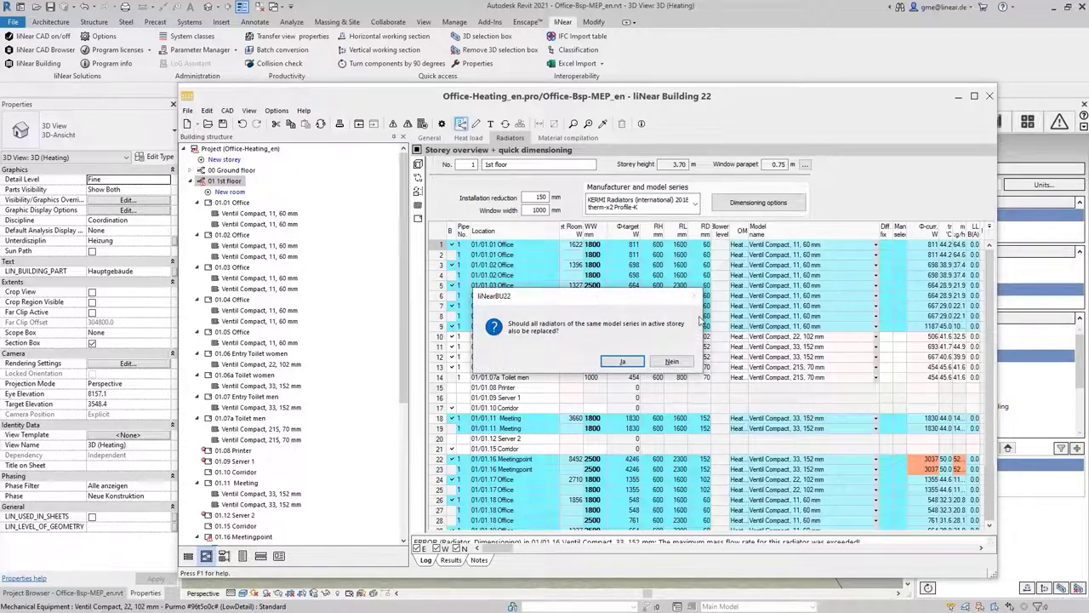
left_click(623, 362)
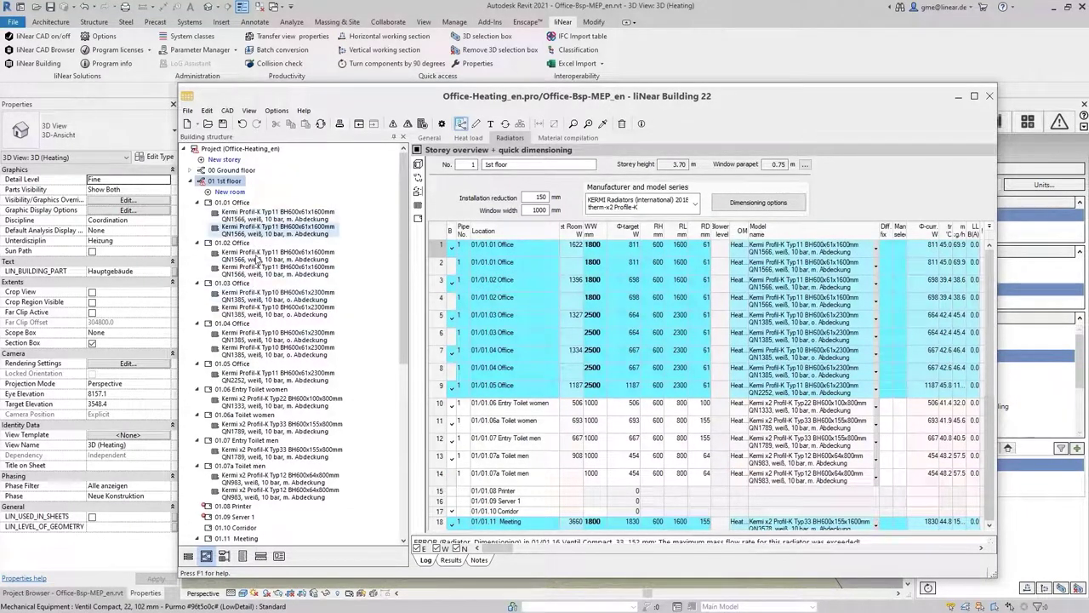
scroll(262, 223, "down", 3)
scroll(265, 384, "down", 3)
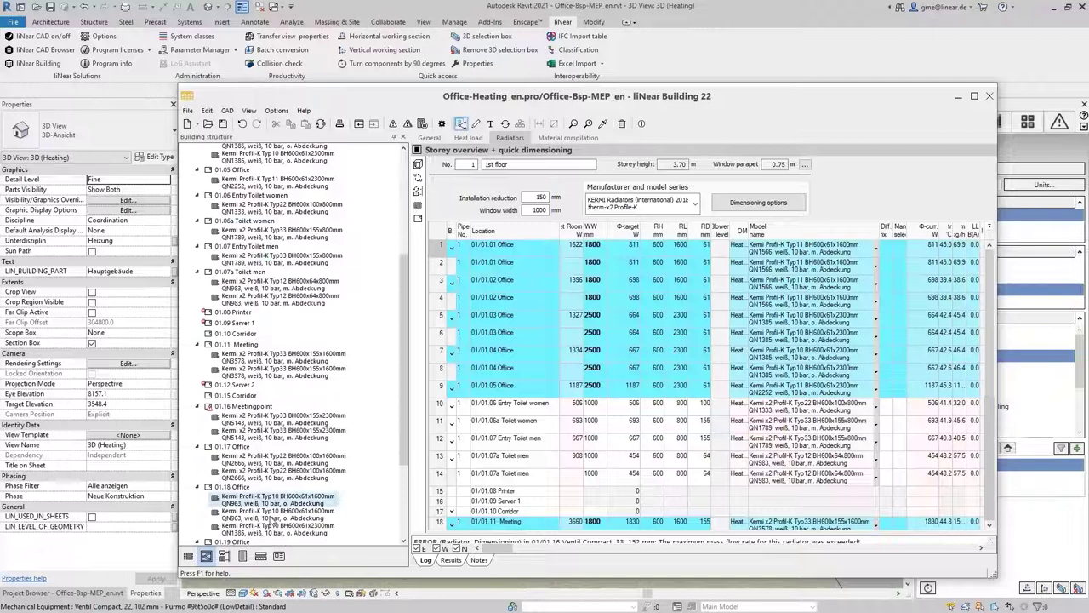
scroll(270, 251, "up", 1)
scroll(269, 252, "up", 2)
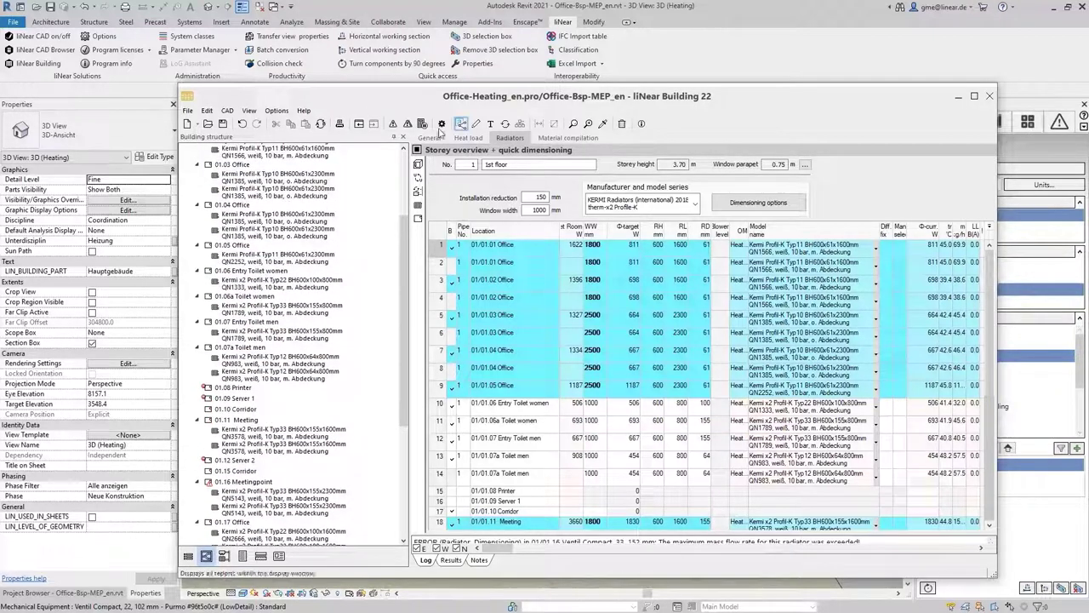
- Transfer the Kermi radiators to Revit and select one to confirm its x2 Profil-K Typ22 type
left_click(507, 125)
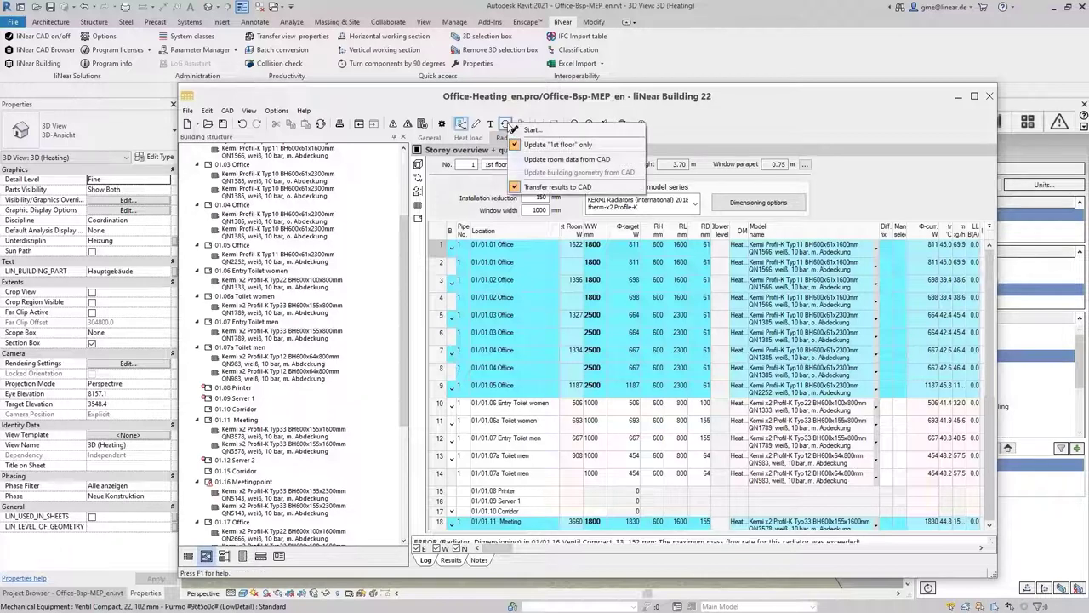
left_click(534, 132)
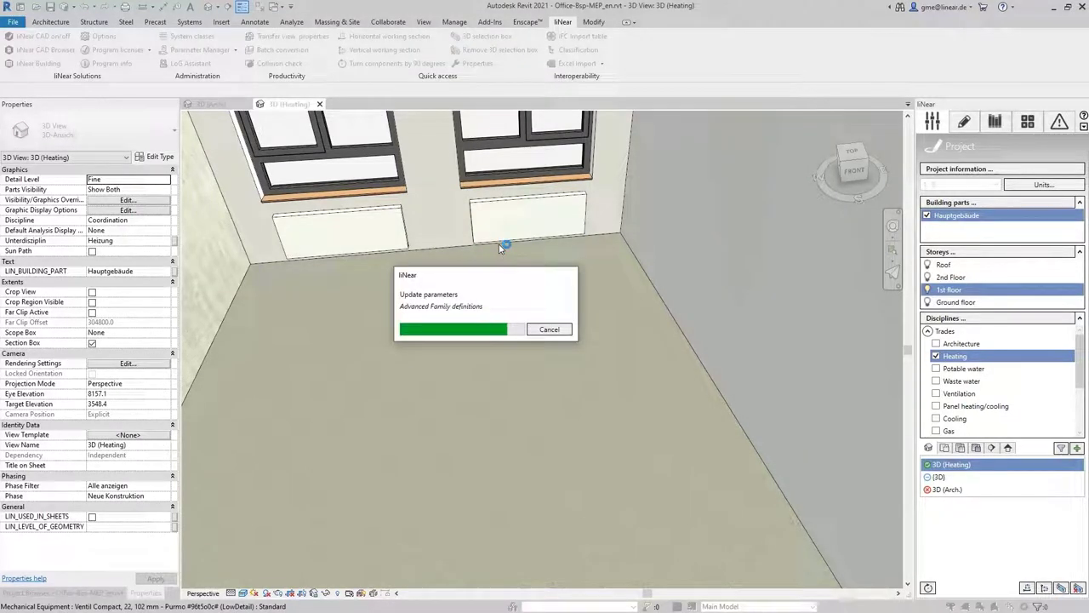
left_click(476, 222)
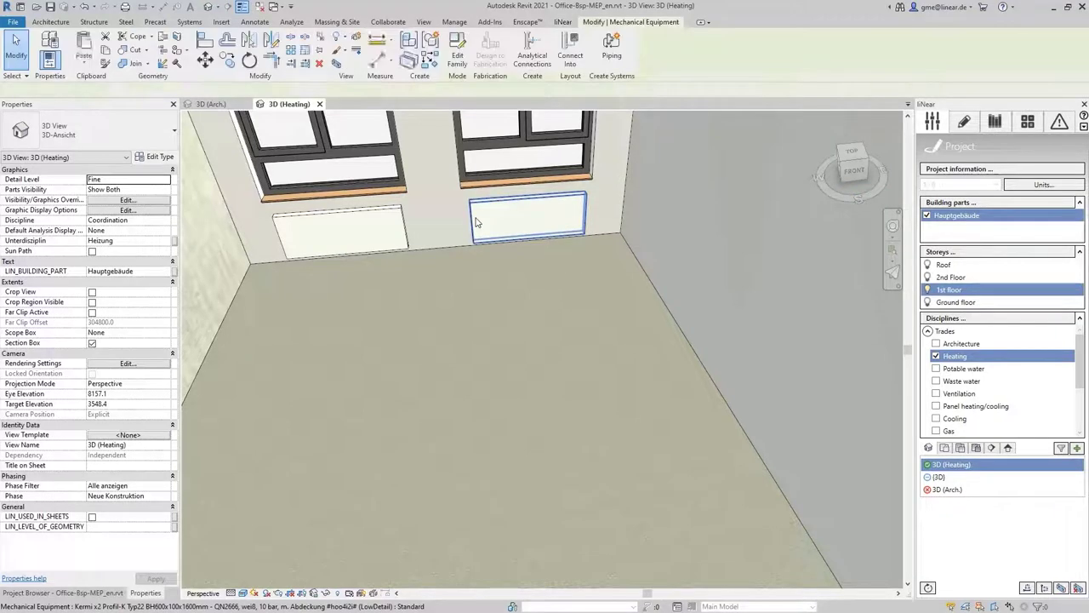